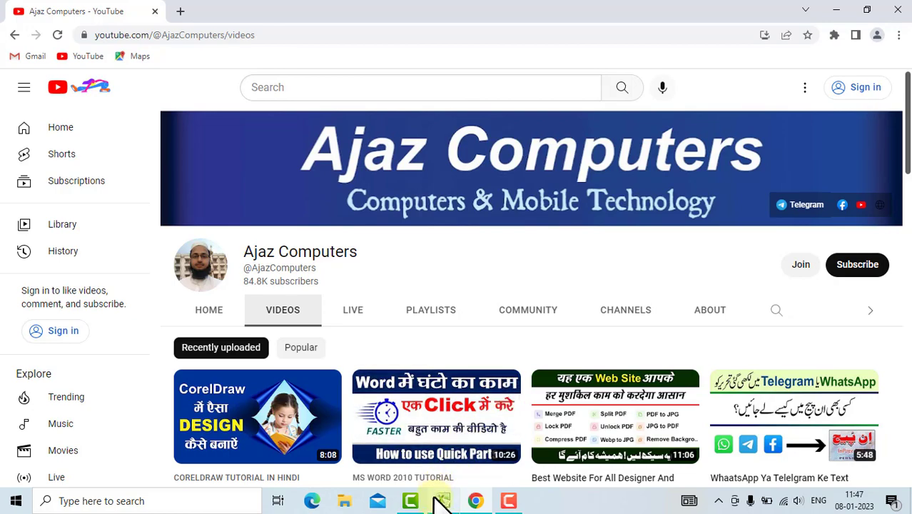
# Switch to the Fees Sheet workbook in Excel and enter total fees 4000 and jama fees 2000 in row 9
pyautogui.click(442, 501)
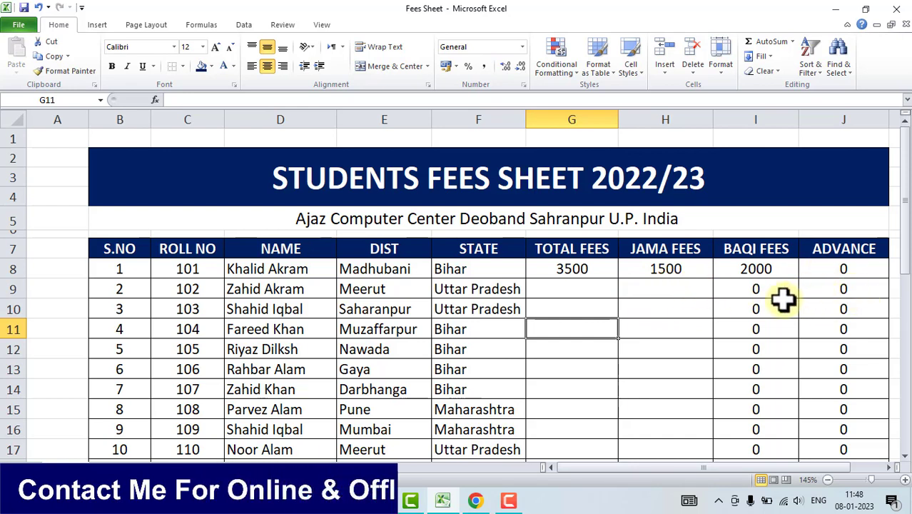
pyautogui.click(577, 288)
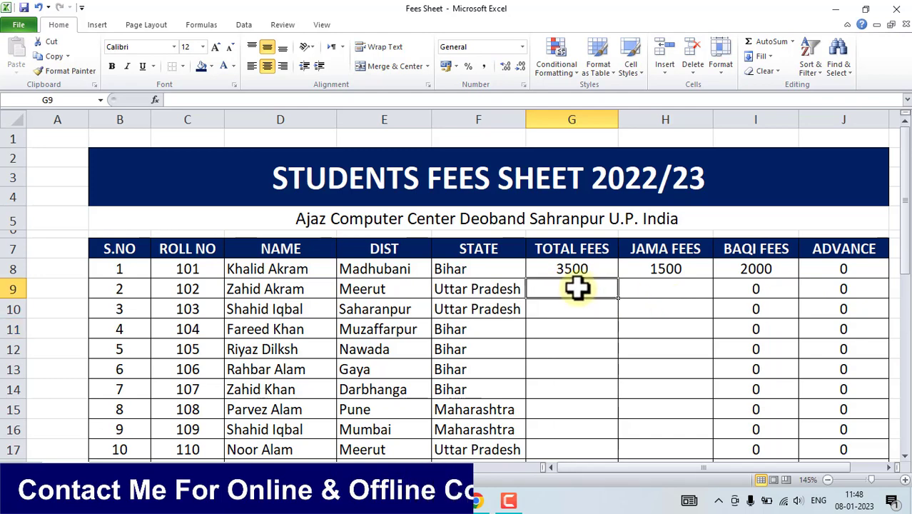
pyautogui.write('4000')
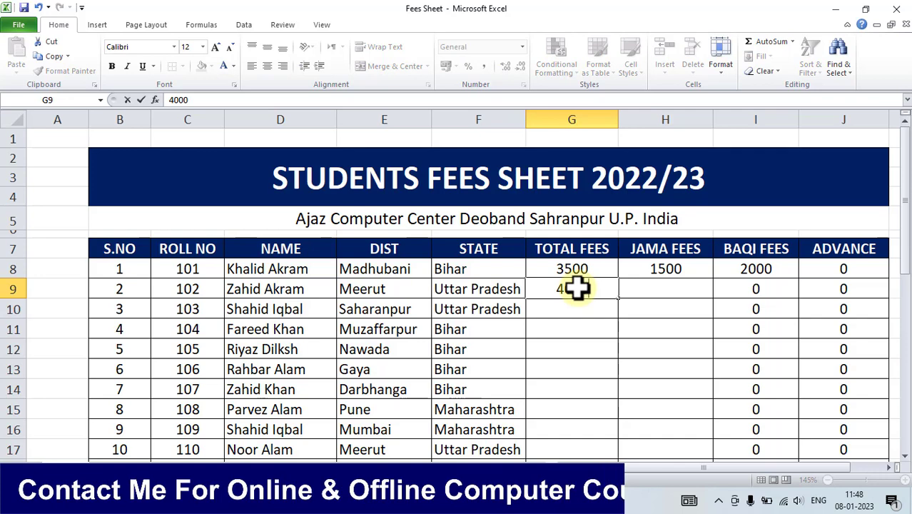
pyautogui.press('Tab')
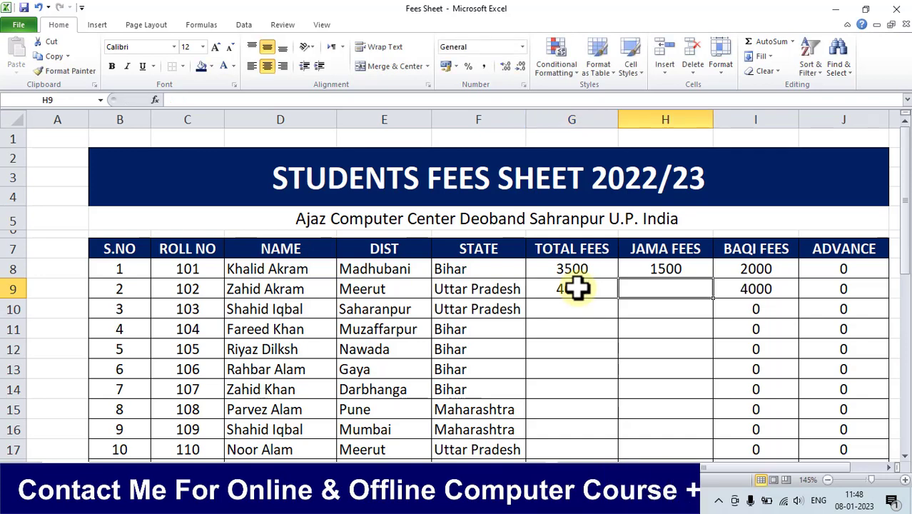
pyautogui.write('2000')
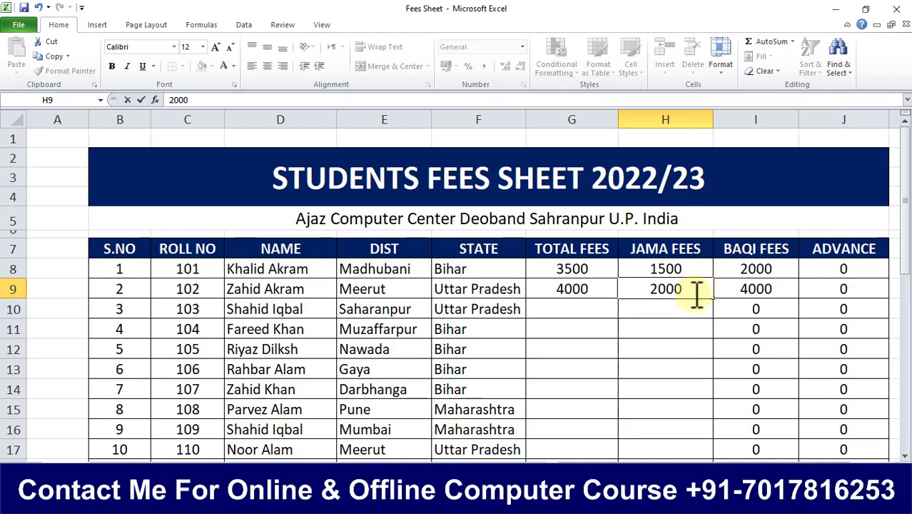
pyautogui.press('Tab')
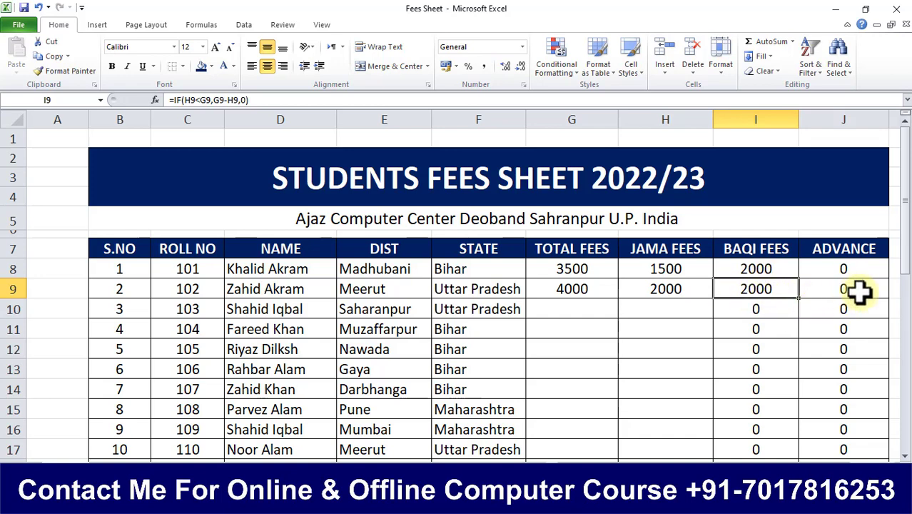
# Enter total fees 3500 and jama fees 3500 for the student in row 10
pyautogui.click(563, 309)
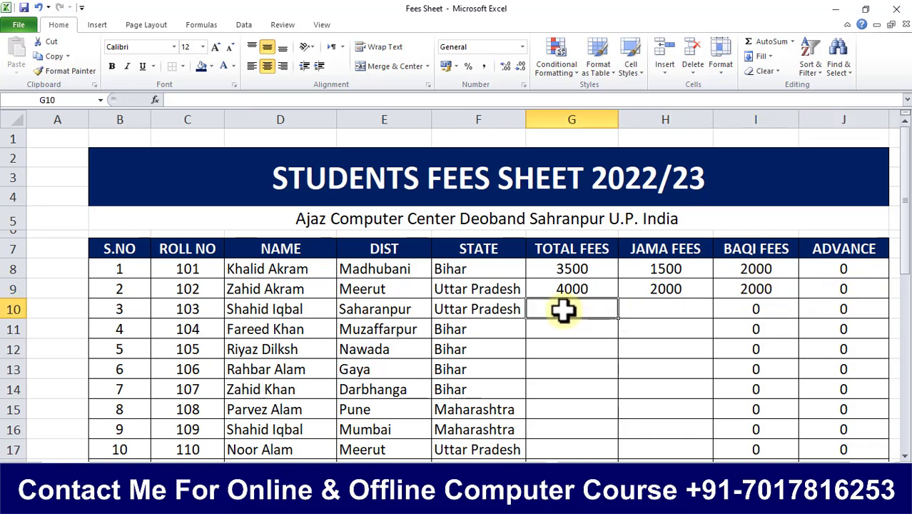
pyautogui.write('3500')
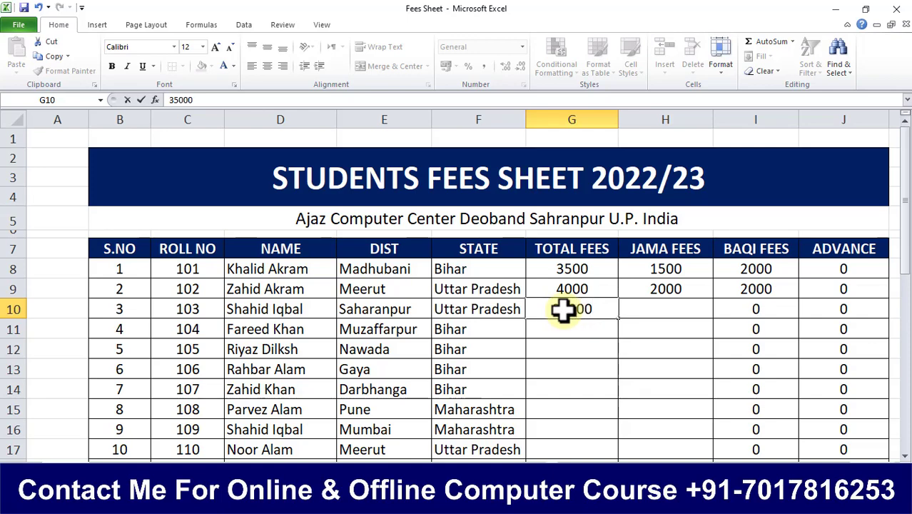
pyautogui.press('Return')
pyautogui.click(563, 310)
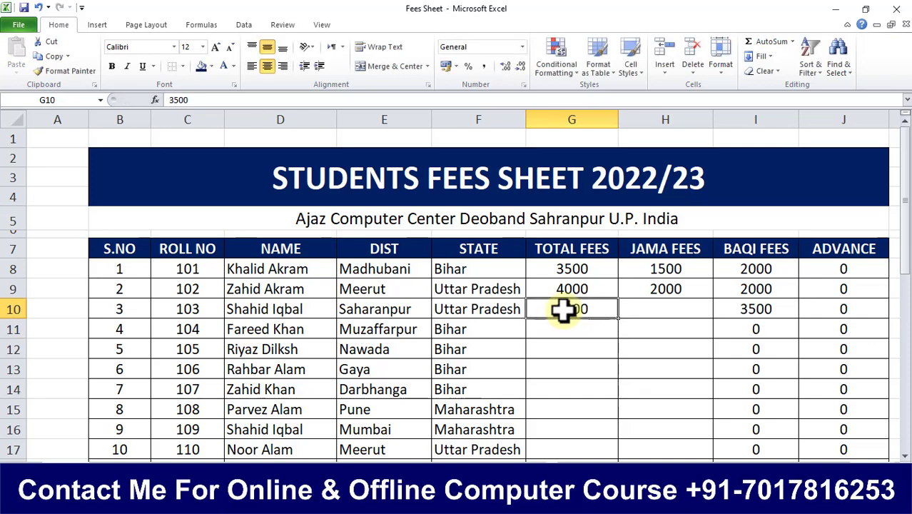
pyautogui.press('Tab')
pyautogui.write('3')
pyautogui.press('Tab')
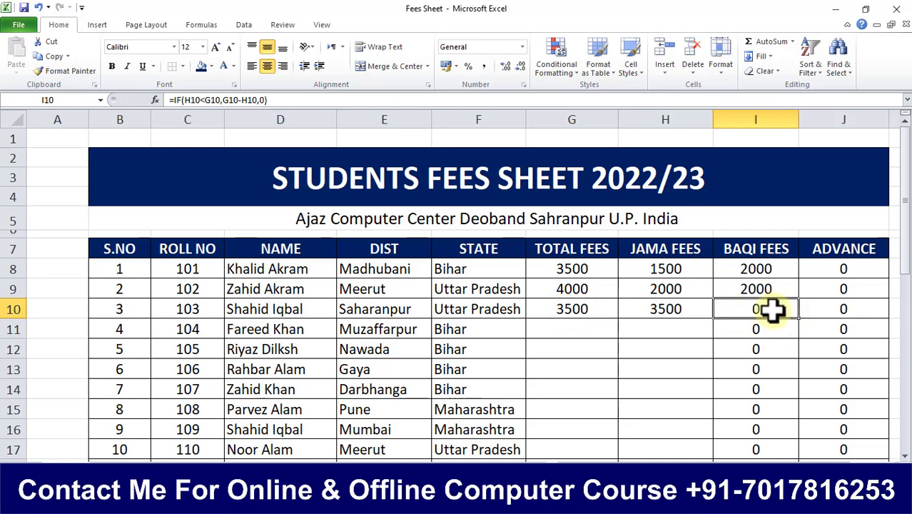
# Enter total fees 3500 and jama fees 5000 for the student in row 11
pyautogui.click(612, 338)
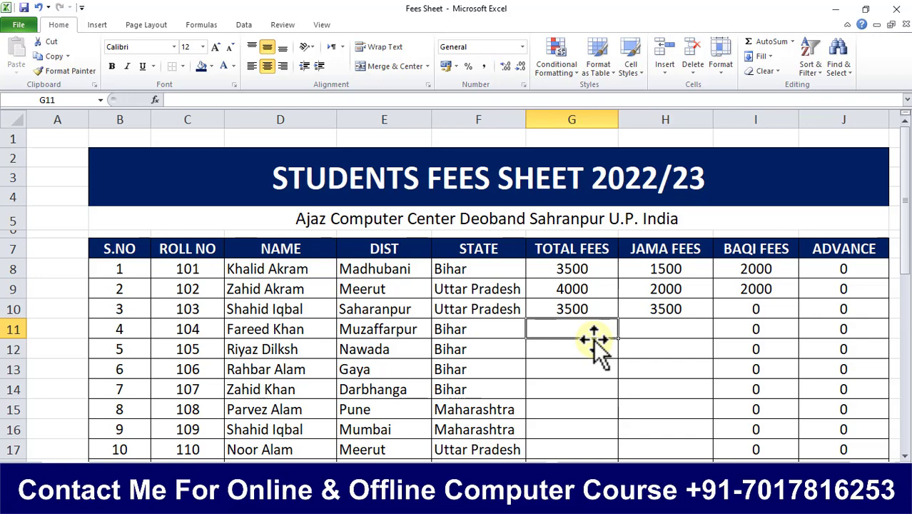
pyautogui.write('35000')
pyautogui.press('BackSpace')
pyautogui.press('Tab')
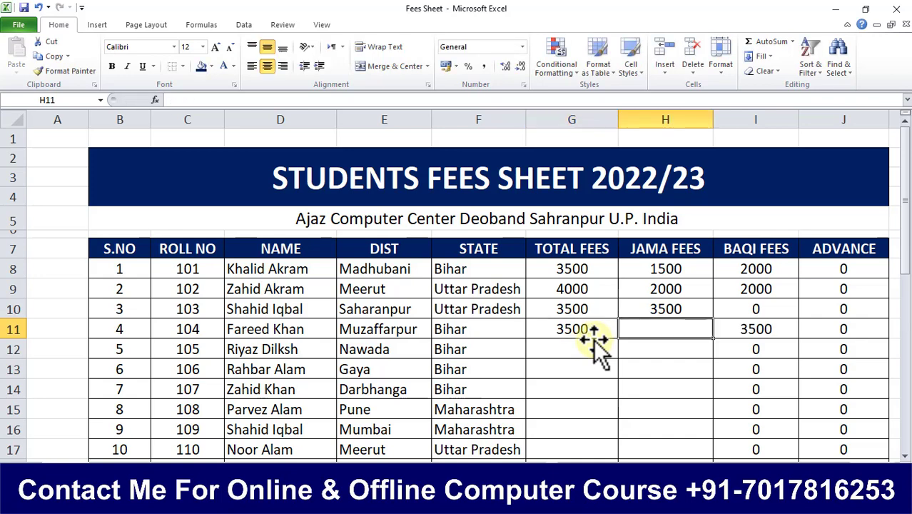
pyautogui.write('5000')
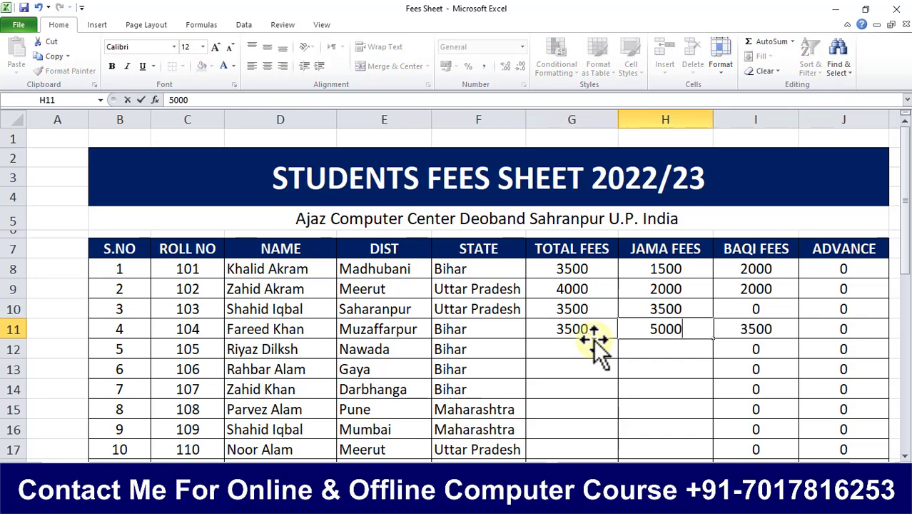
pyautogui.press('Tab')
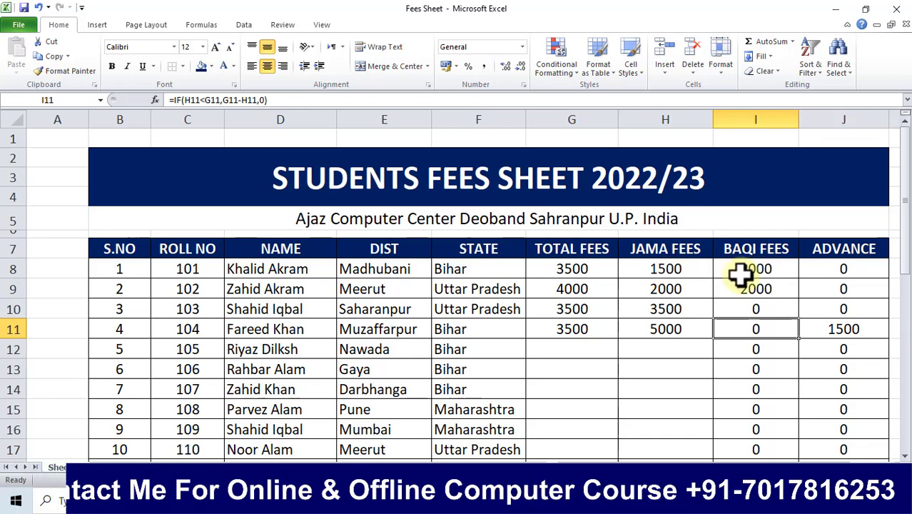
# Set the jama fees of the first student, in cell H8, to 3500
pyautogui.click(671, 269)
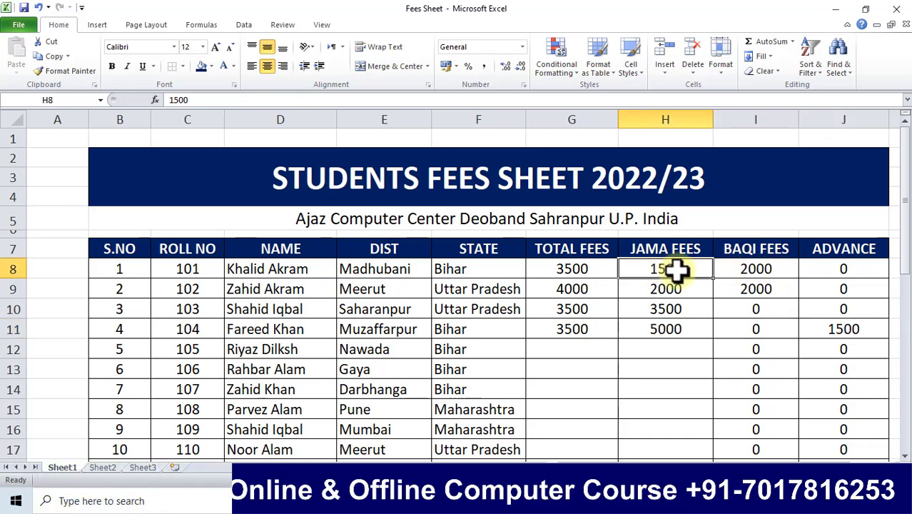
pyautogui.write('3500')
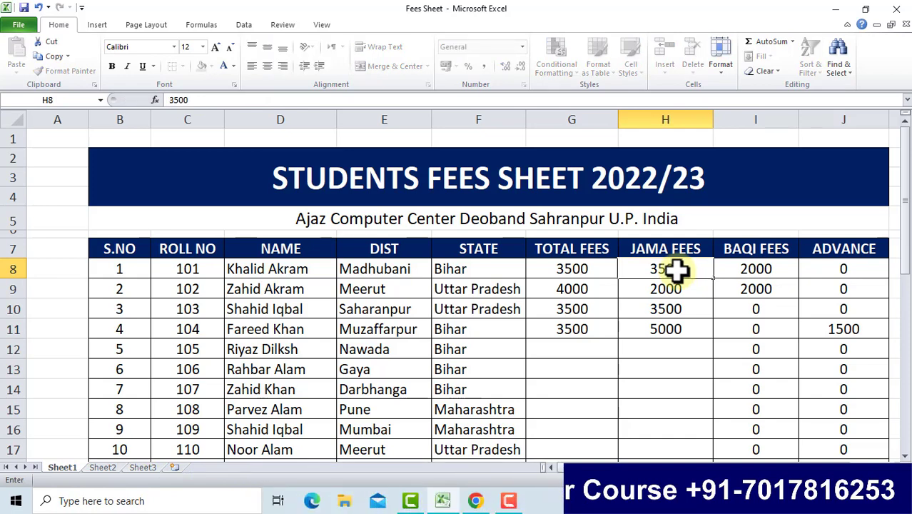
pyautogui.press('Tab')
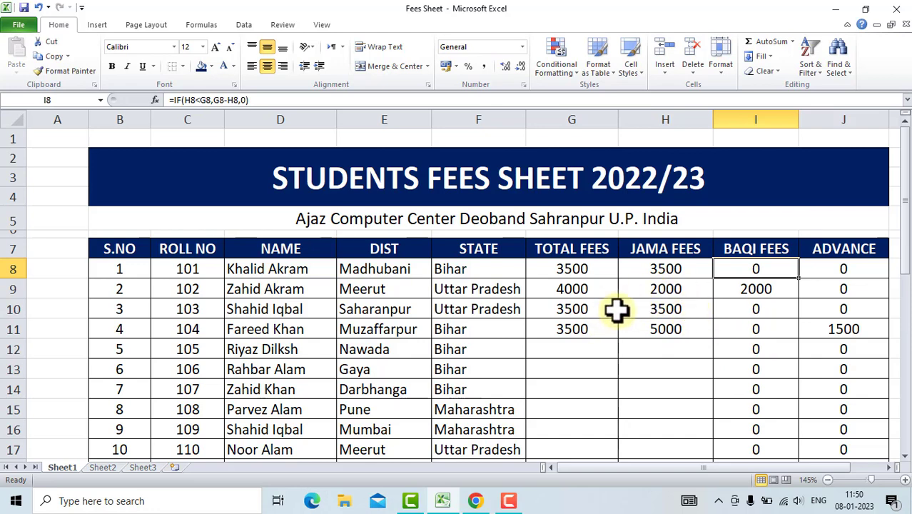
pyautogui.click(474, 502)
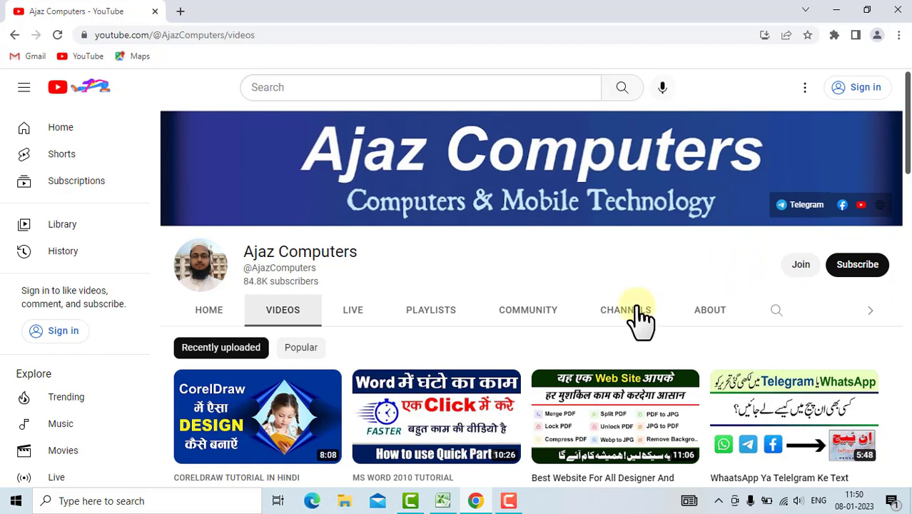
pyautogui.click(445, 502)
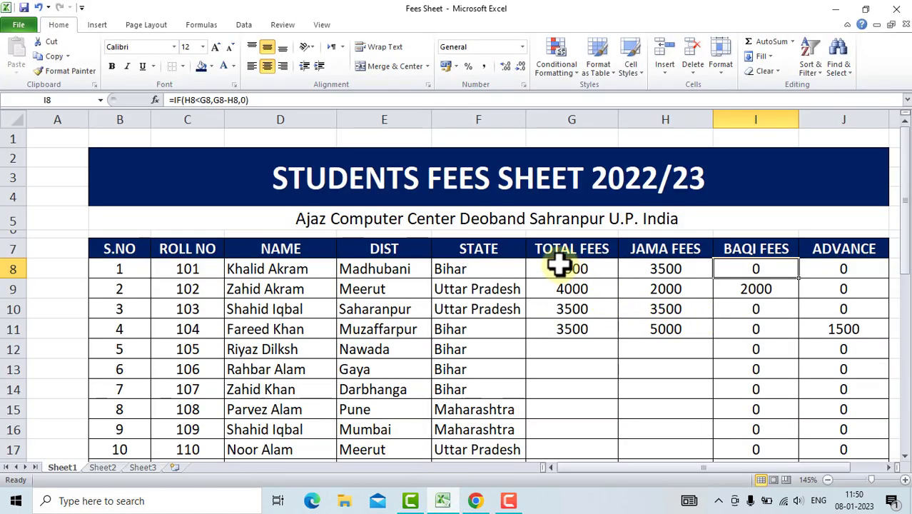
# Clear the contents of the Total Fees, Jama Fees, Baqi Fees and Advance columns from row 8 to row 35
pyautogui.moveTo(559, 266); pyautogui.dragTo(812, 434)
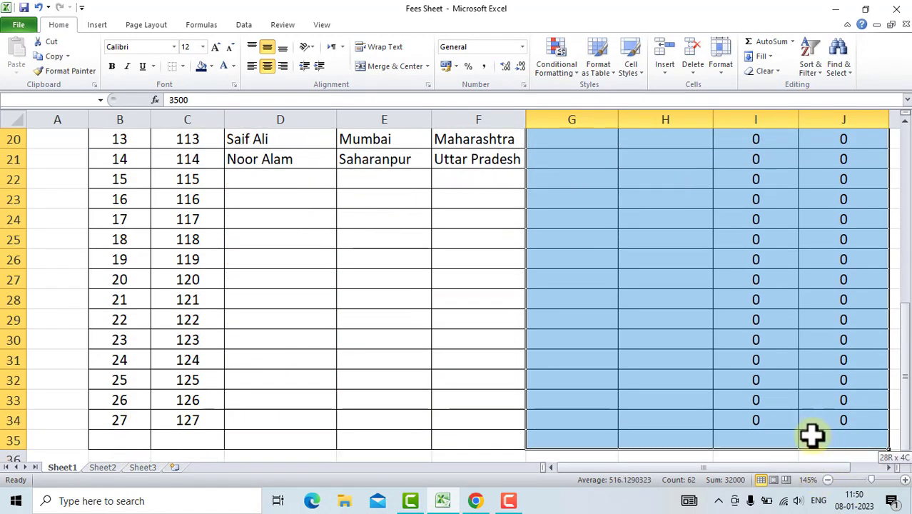
pyautogui.scroll(6, 813, 434)
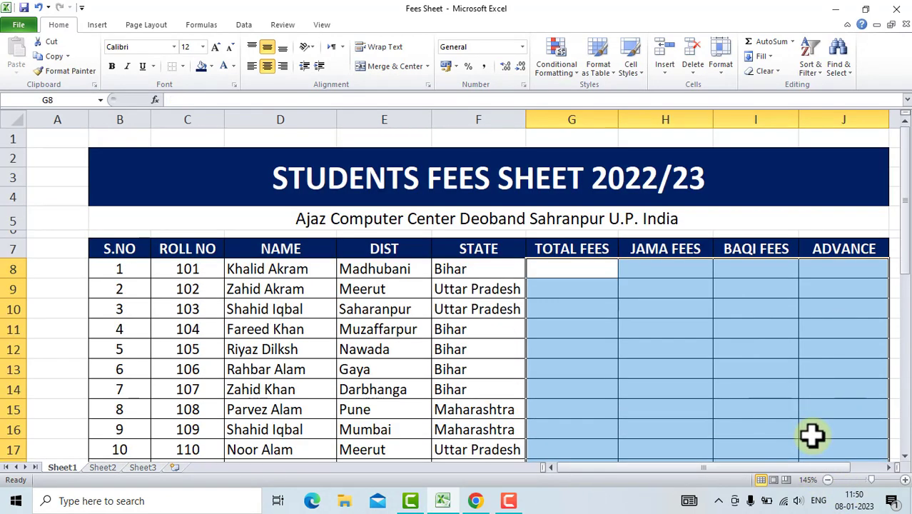
pyautogui.click(378, 332)
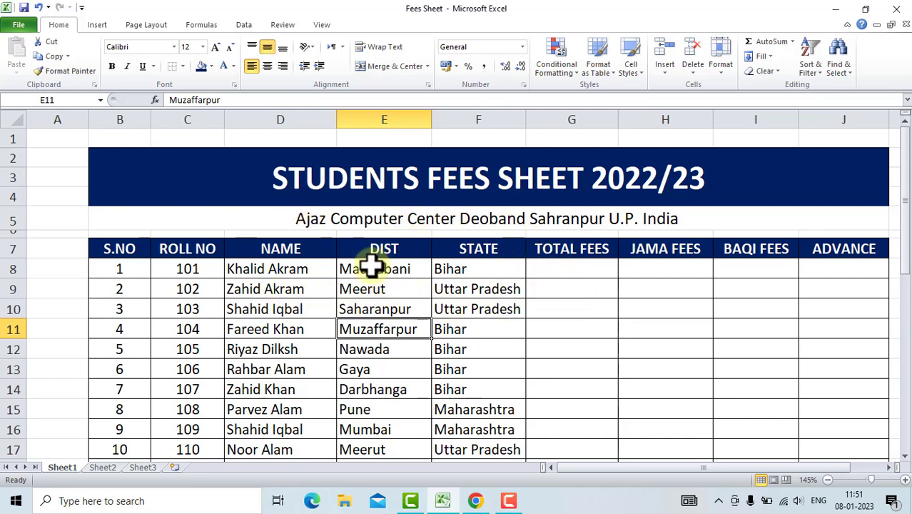
# Enter total fees 3500 in G8 and jama fees 1500 in H8 for the first student
pyautogui.click(568, 272)
pyautogui.write('3500')
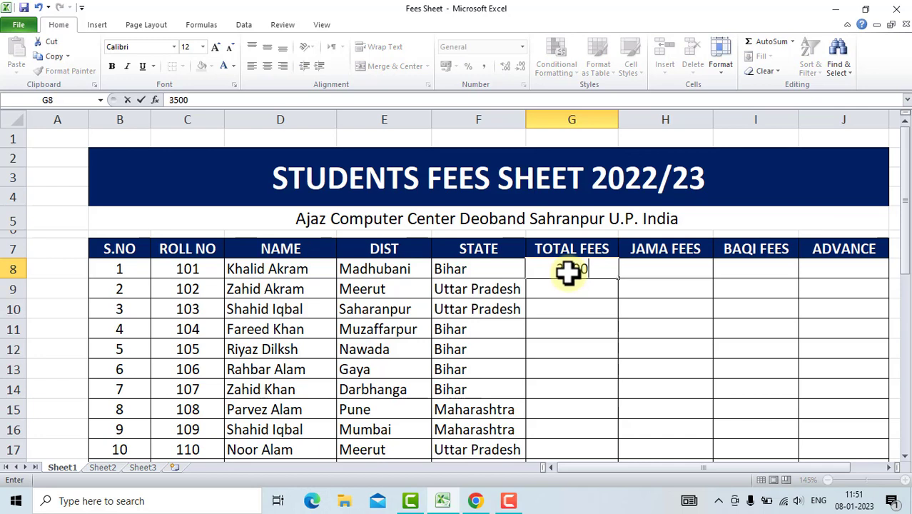
pyautogui.press('Tab')
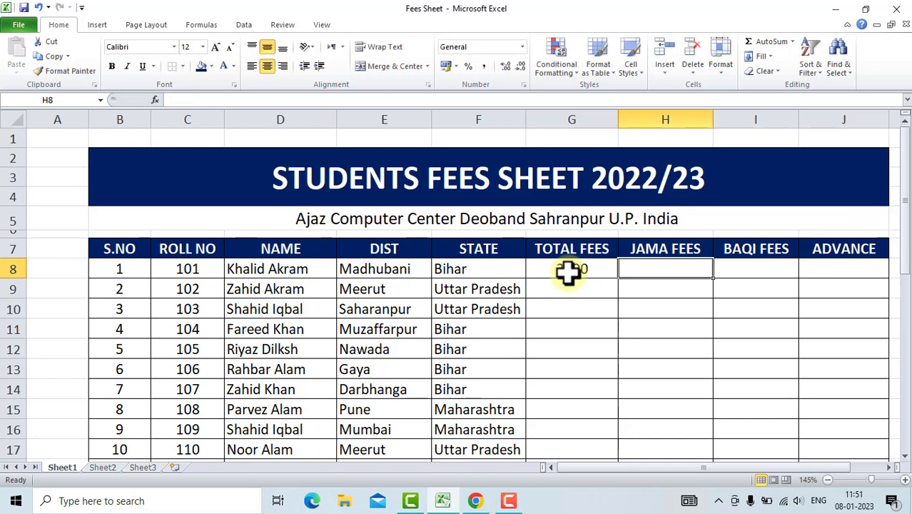
pyautogui.write('15')
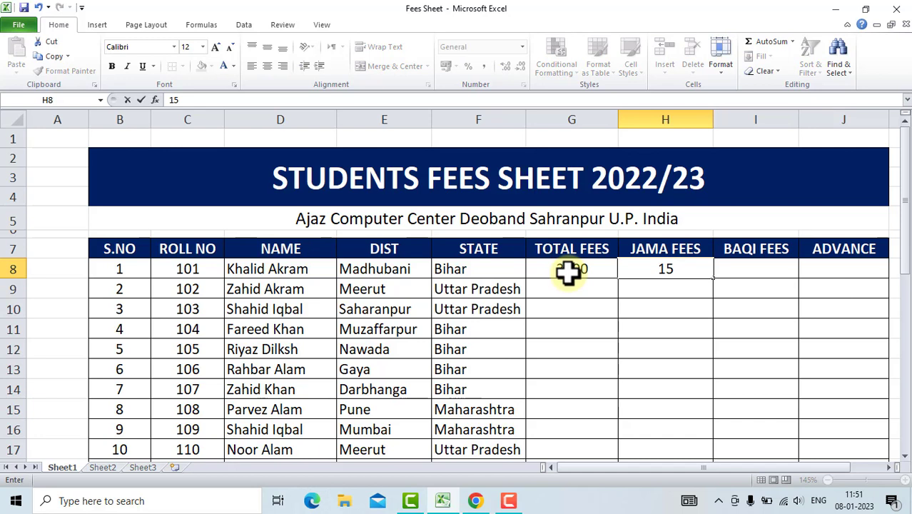
pyautogui.write('00')
pyautogui.press('Tab')
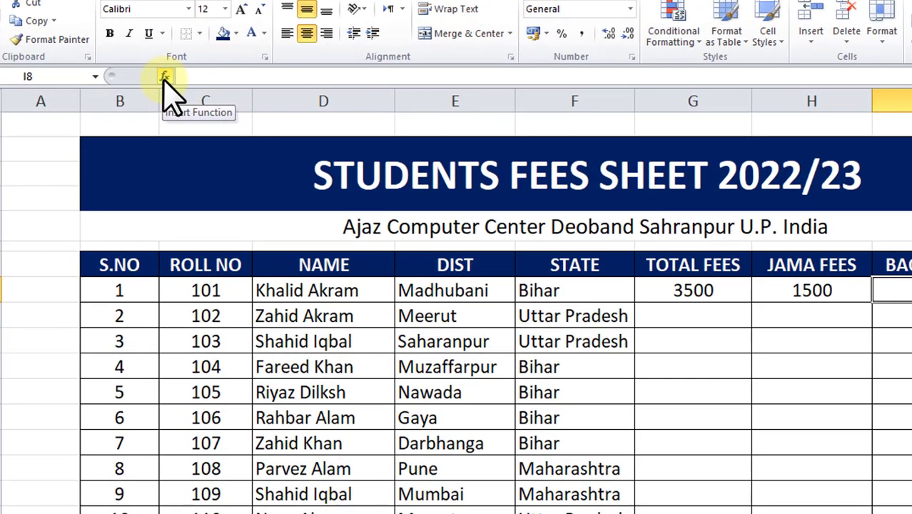
# Insert an IF function in the first student's Baqi Fees cell, I8, with the logical test H8<G8
pyautogui.click(164, 77)
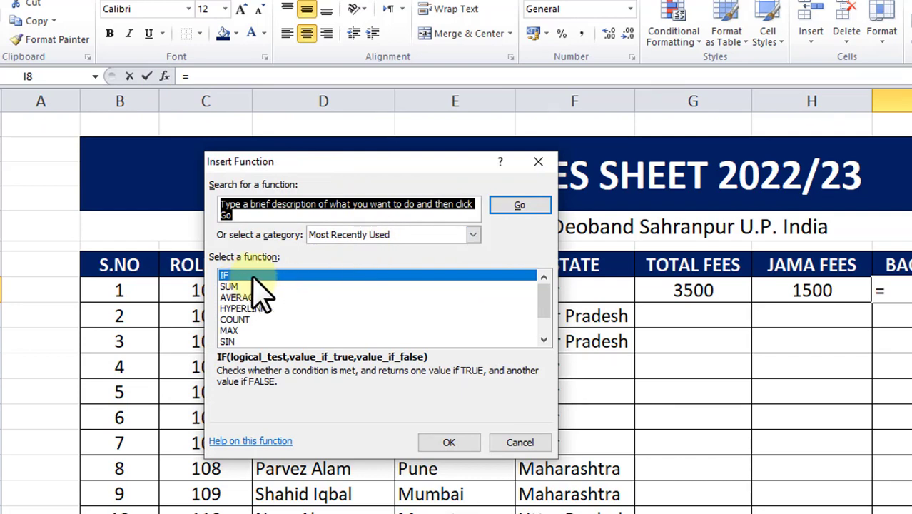
pyautogui.click(450, 441)
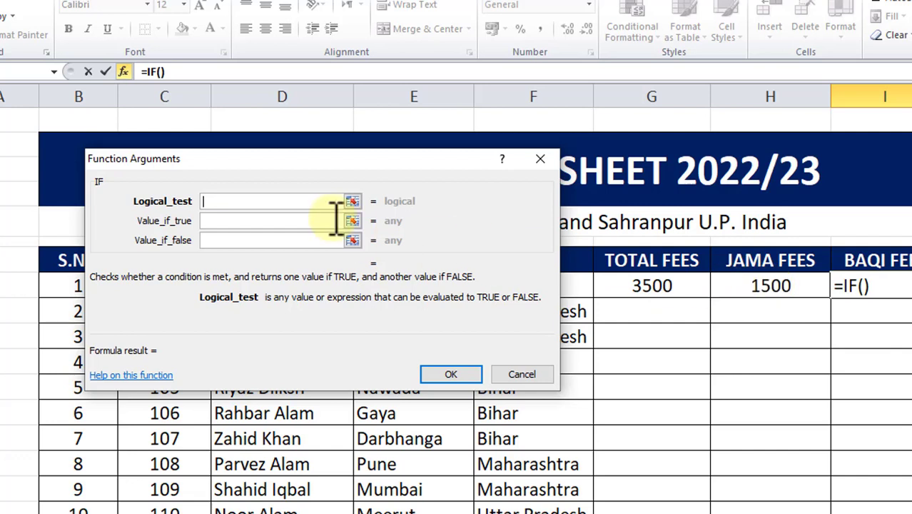
pyautogui.click(767, 286)
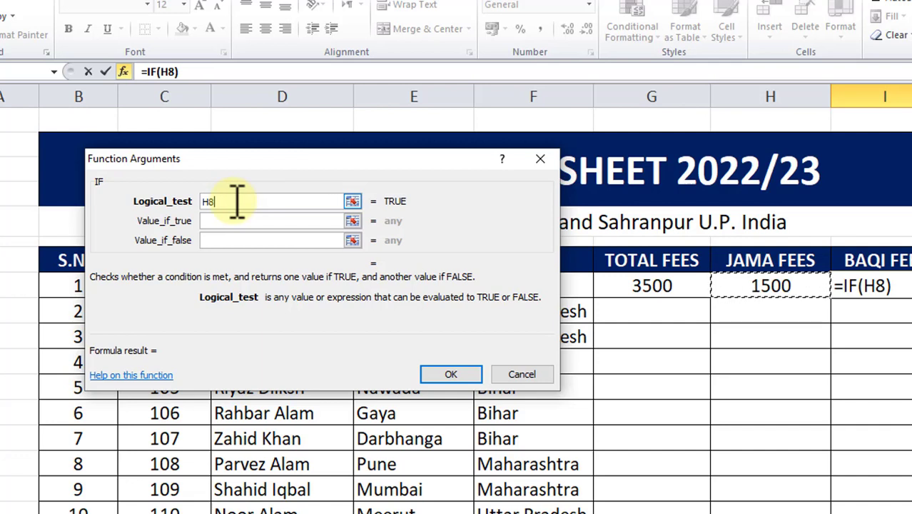
pyautogui.write('<')
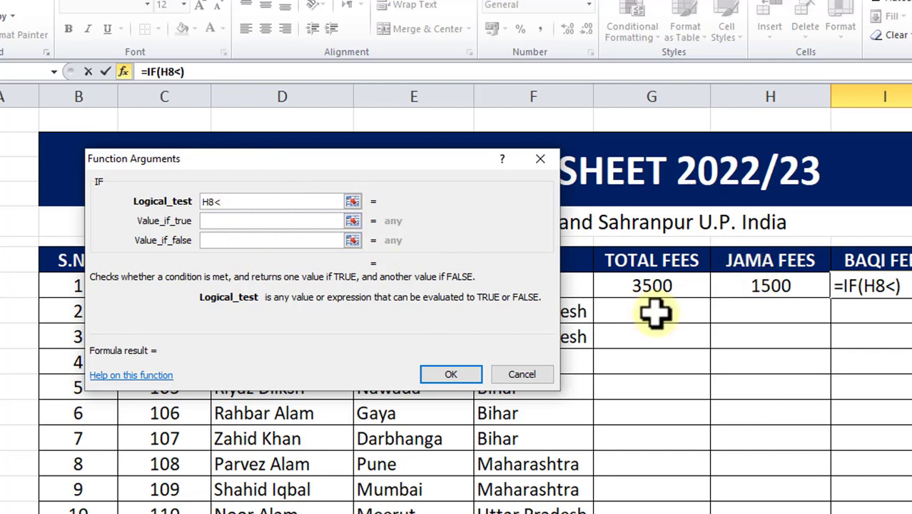
pyautogui.click(652, 287)
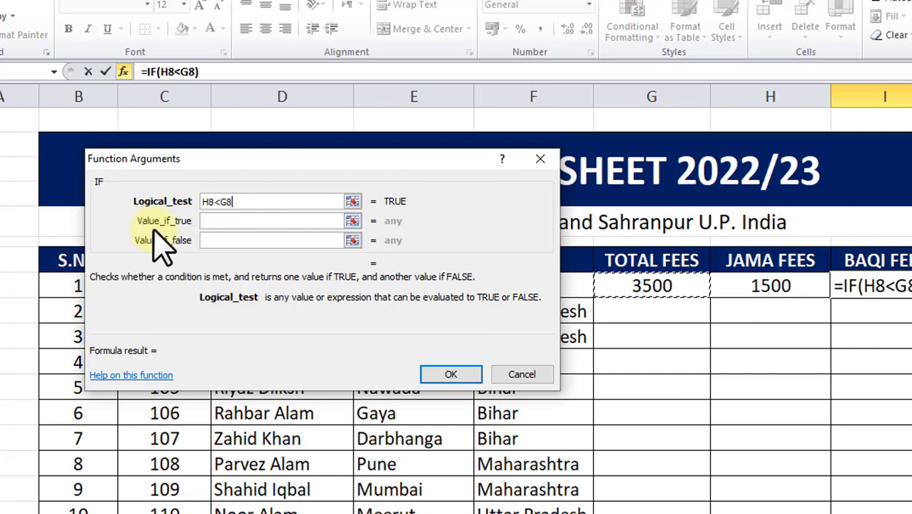
# Set the IF function's value if true to G8-H8, total fees minus jama fees
pyautogui.click(222, 222)
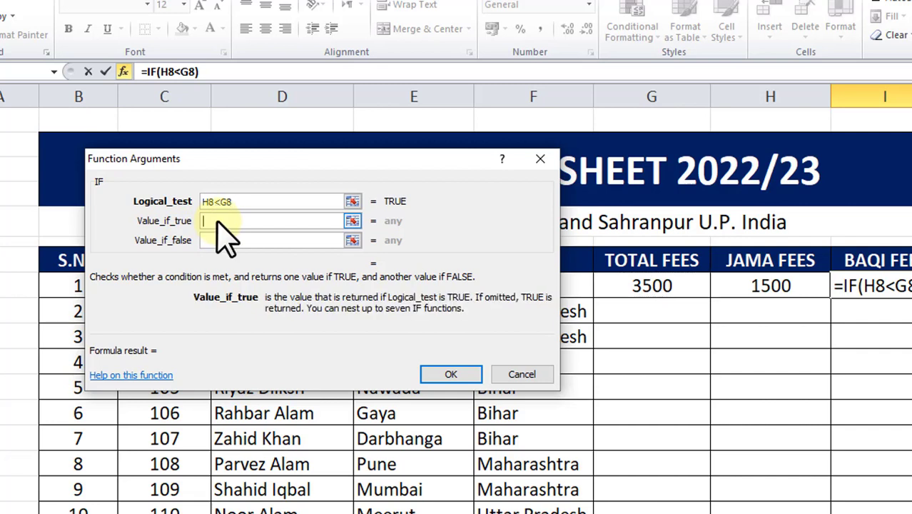
pyautogui.click(648, 286)
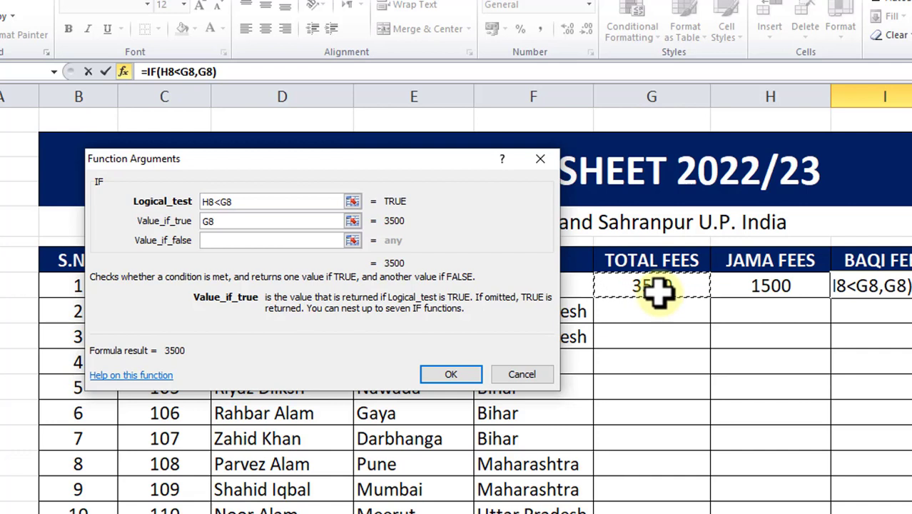
pyautogui.write('-')
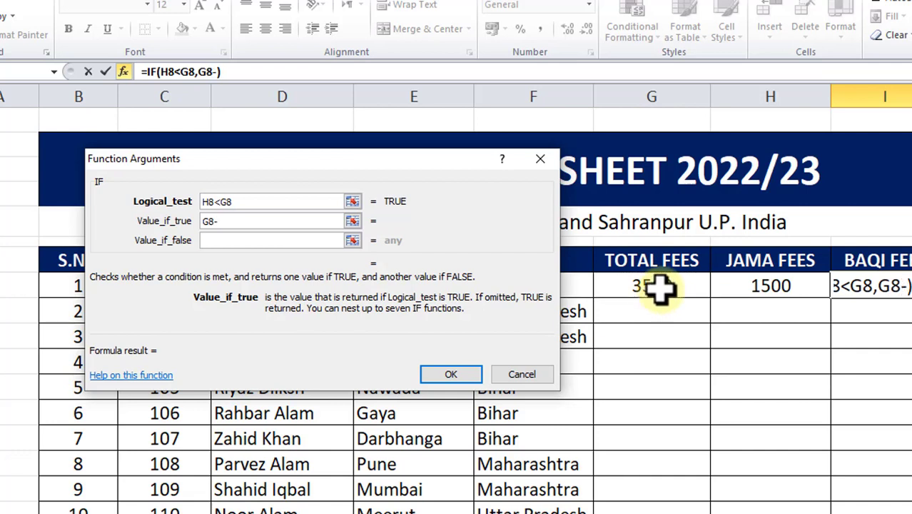
pyautogui.click(765, 288)
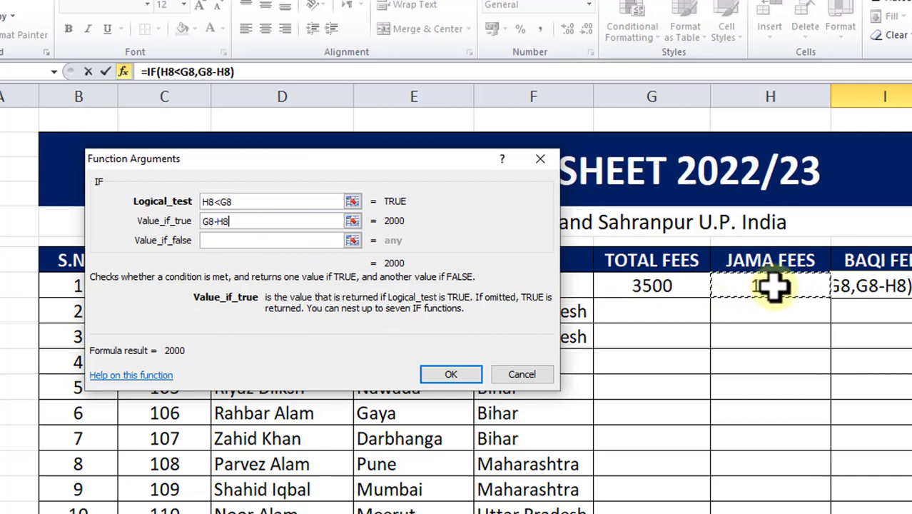
# Set the Baqi Fees IF function's value if false to 0 and complete the formula in I8
pyautogui.click(243, 241)
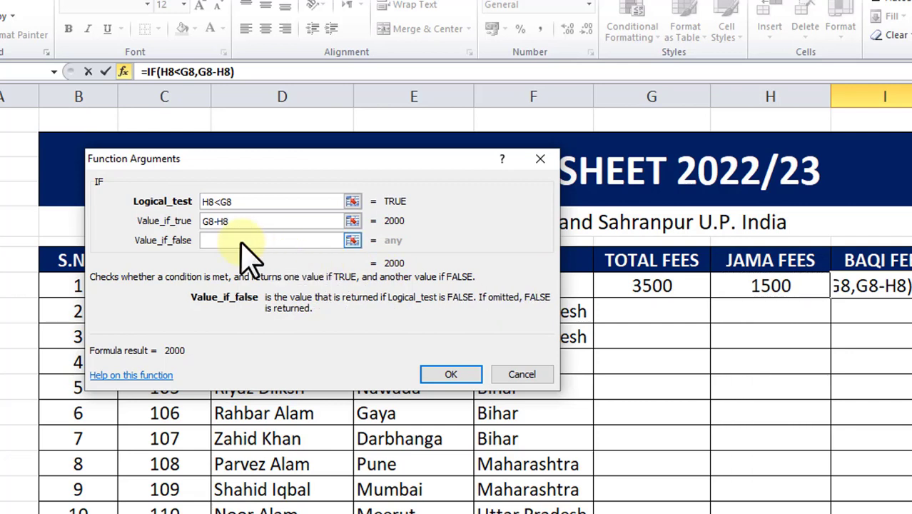
pyautogui.write('0')
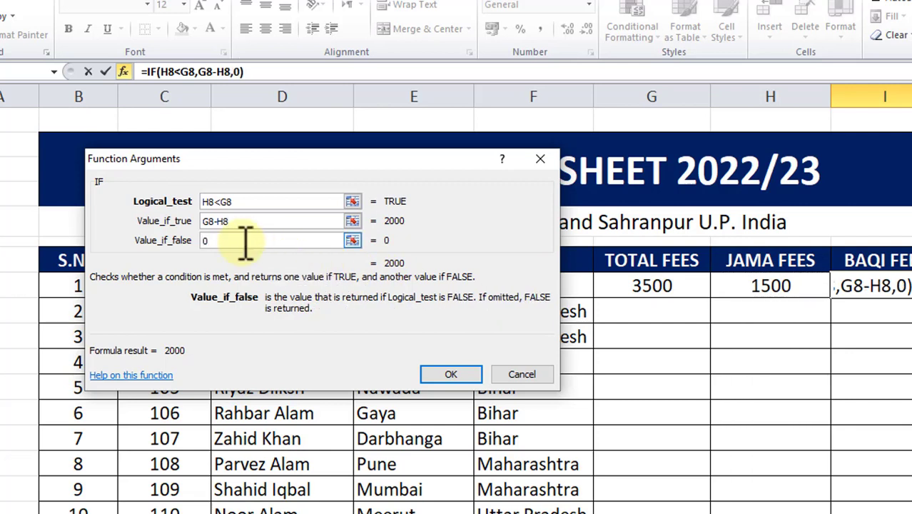
pyautogui.click(452, 374)
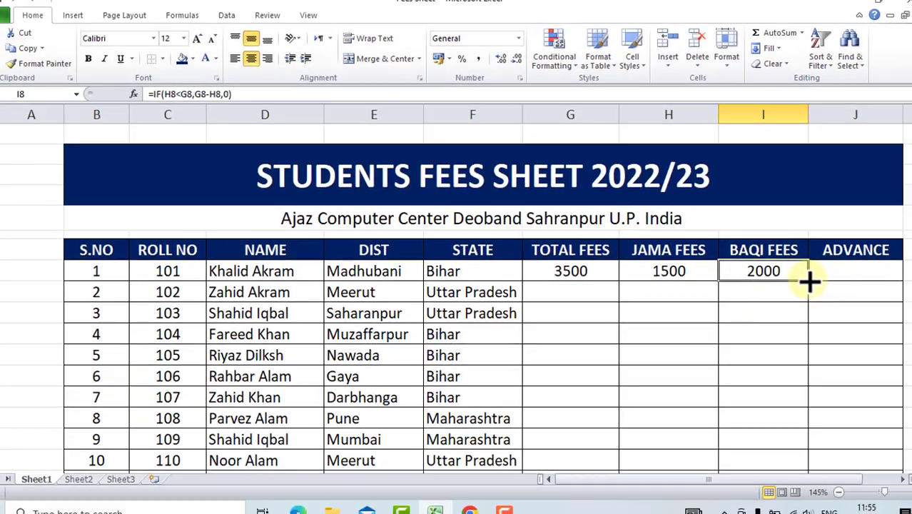
# Fill the Baqi Fees formula from I8 down to I34 and check the column to its end
pyautogui.doubleClick(852, 293)
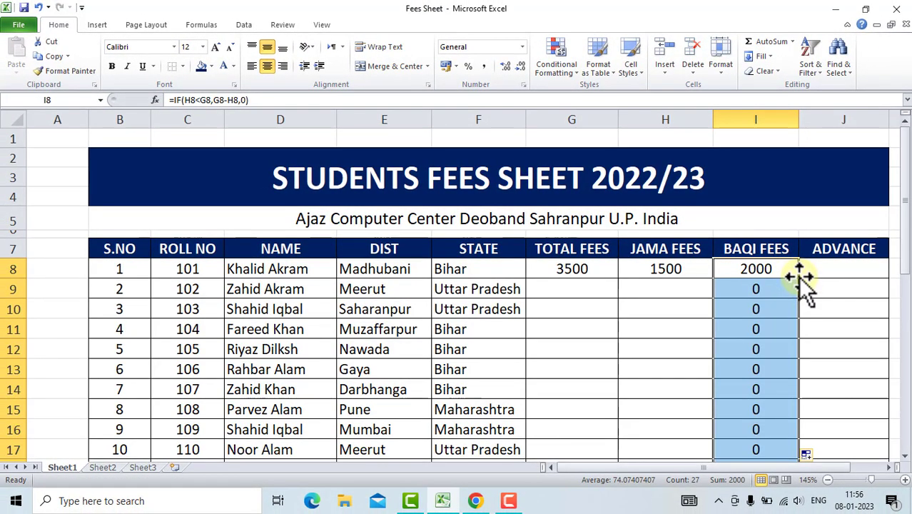
pyautogui.scroll(-7, 784, 340)
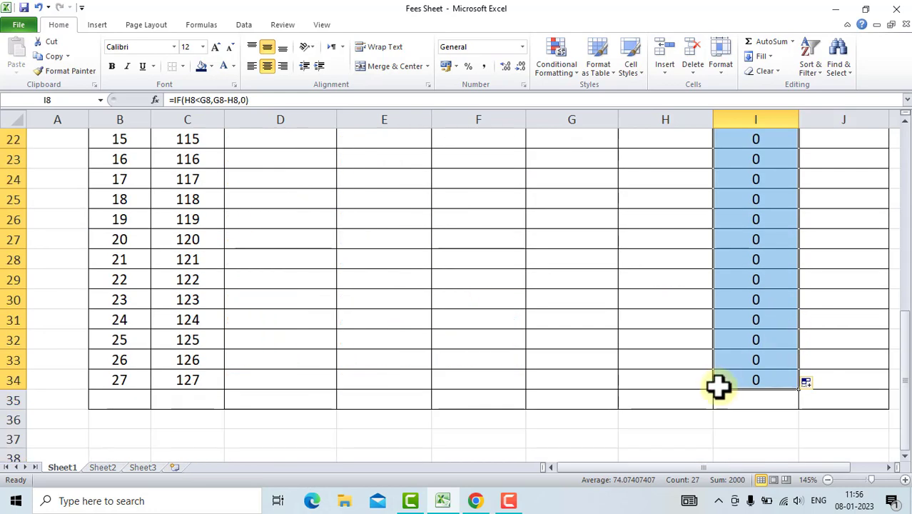
pyautogui.scroll(7, 763, 385)
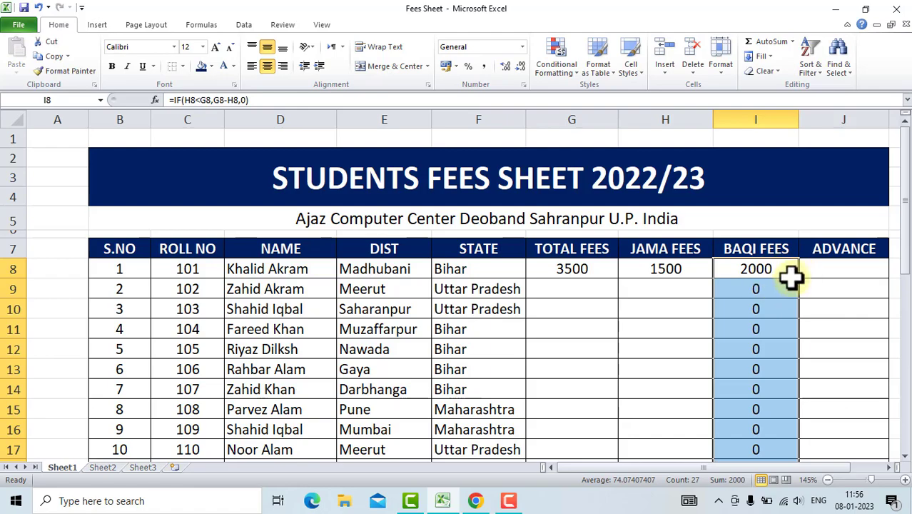
# Insert an IF function in the first student's Advance cell, J8, with the logical test H8>G8
pyautogui.click(828, 270)
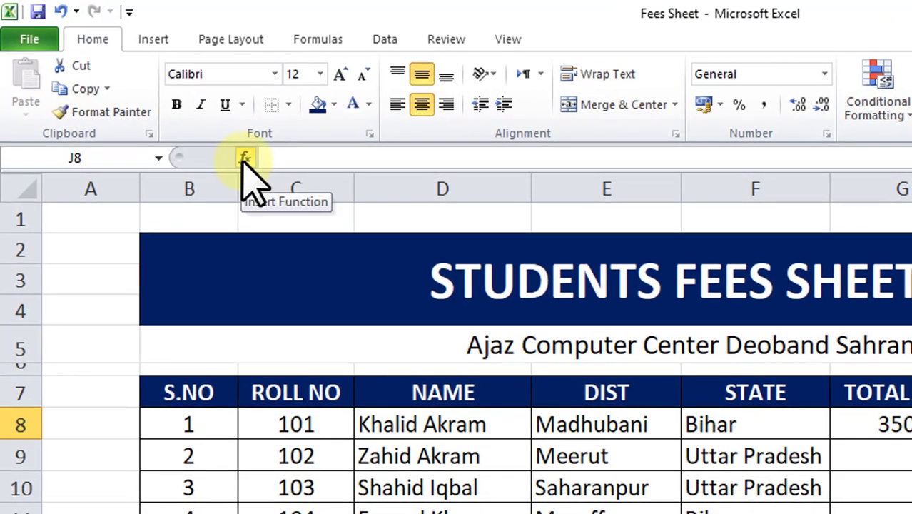
pyautogui.click(245, 159)
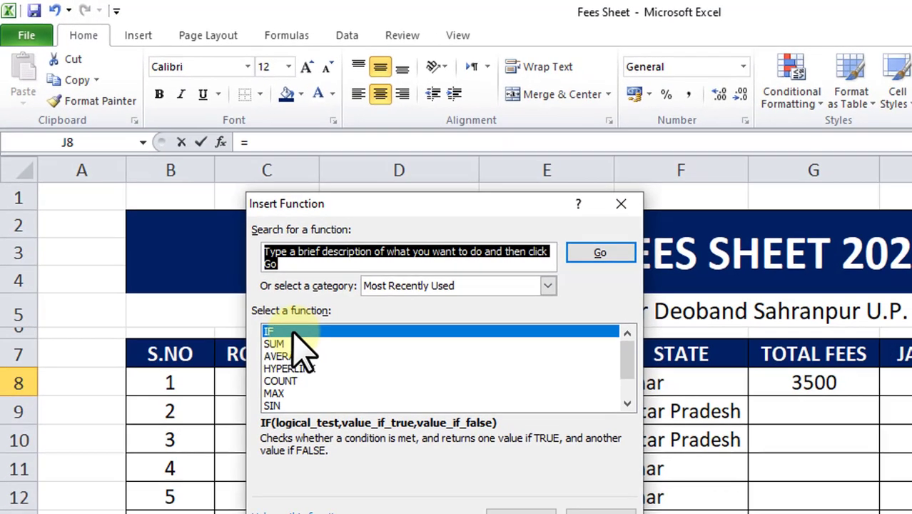
pyautogui.click(520, 513)
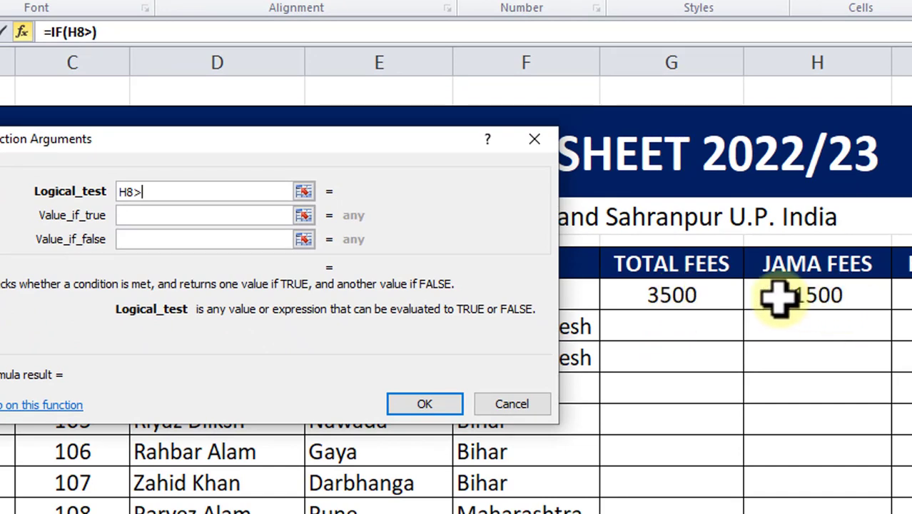
pyautogui.click(671, 297)
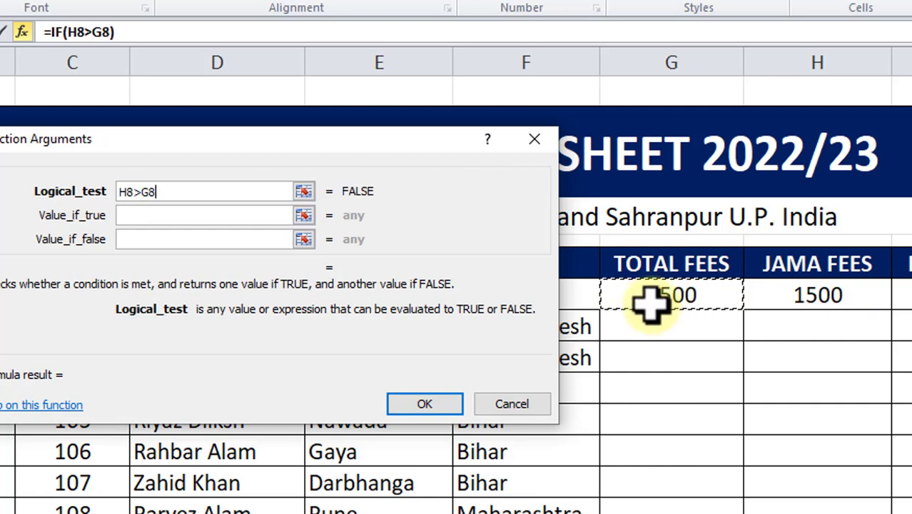
# Set the Advance IF function's value if true to H8-G8, jama fees minus total fees
pyautogui.click(151, 215)
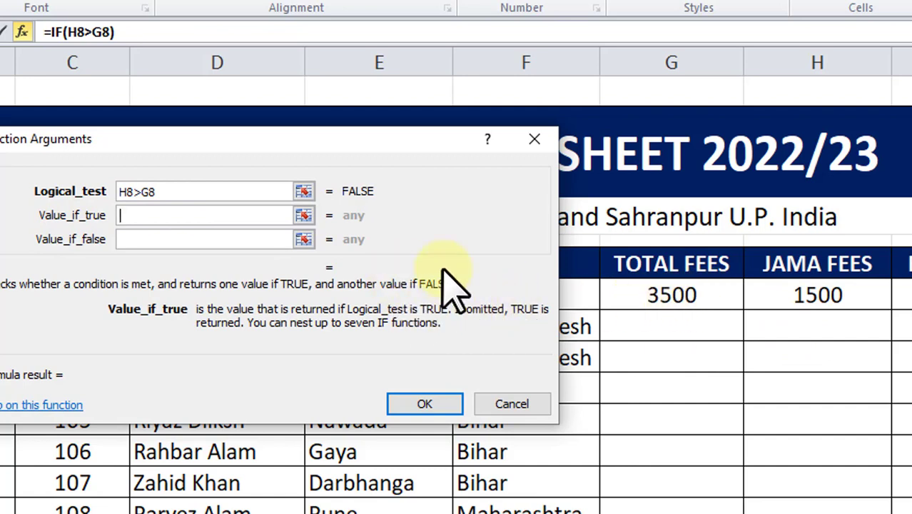
pyautogui.click(816, 298)
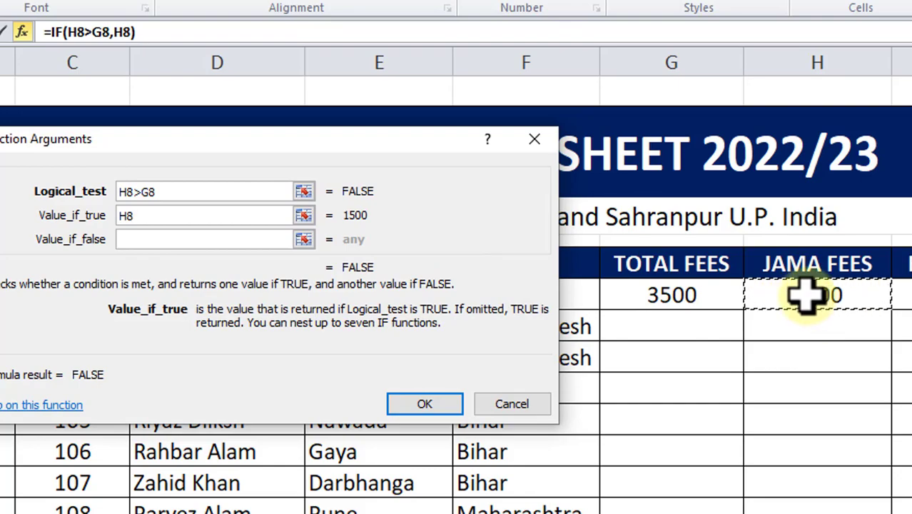
pyautogui.write('-')
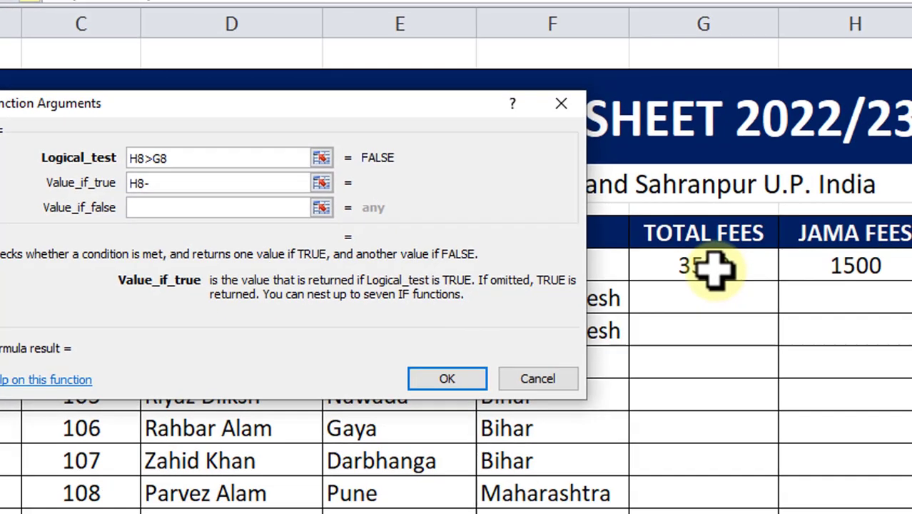
pyautogui.click(587, 222)
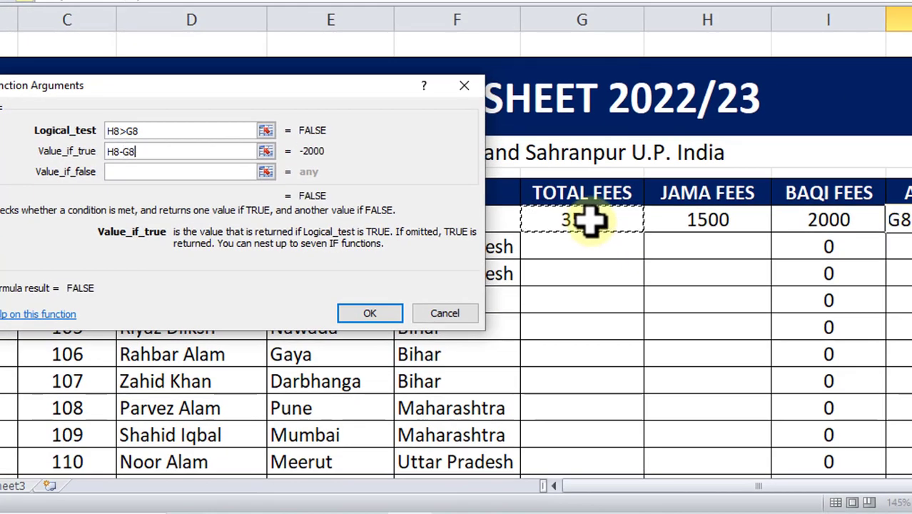
# Set the Advance IF function's value if false to 0, complete it, and fill the formula down the Advance column
pyautogui.click(129, 172)
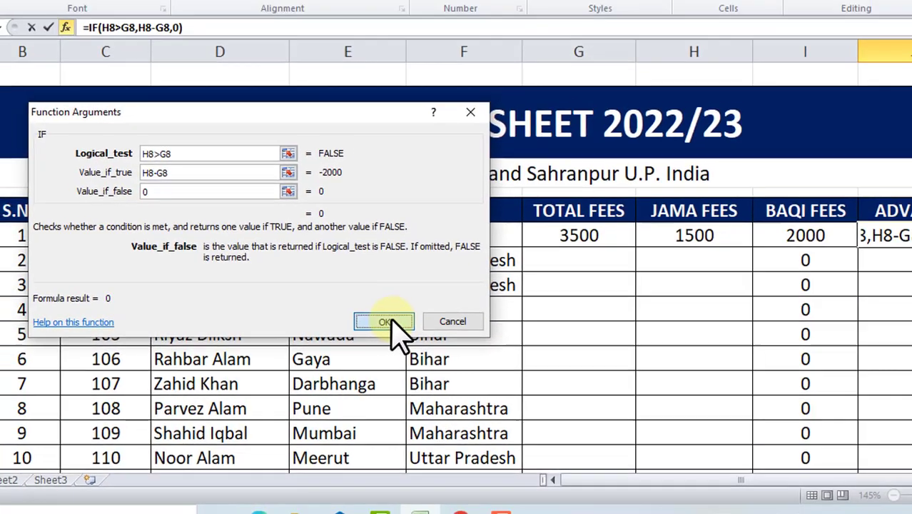
pyautogui.click(375, 318)
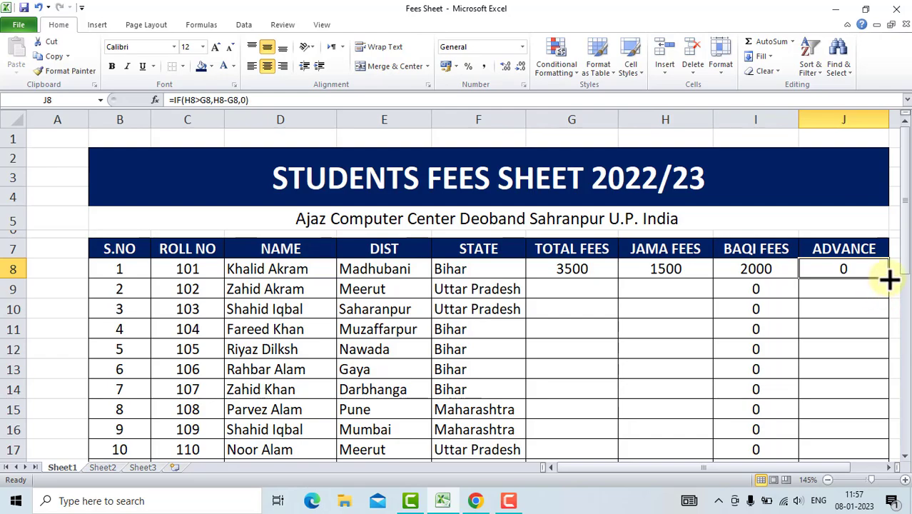
pyautogui.doubleClick(889, 279)
# Enter total fees 3500 in G9 and jama fees 1000 in H9 for the second student
pyautogui.click(589, 289)
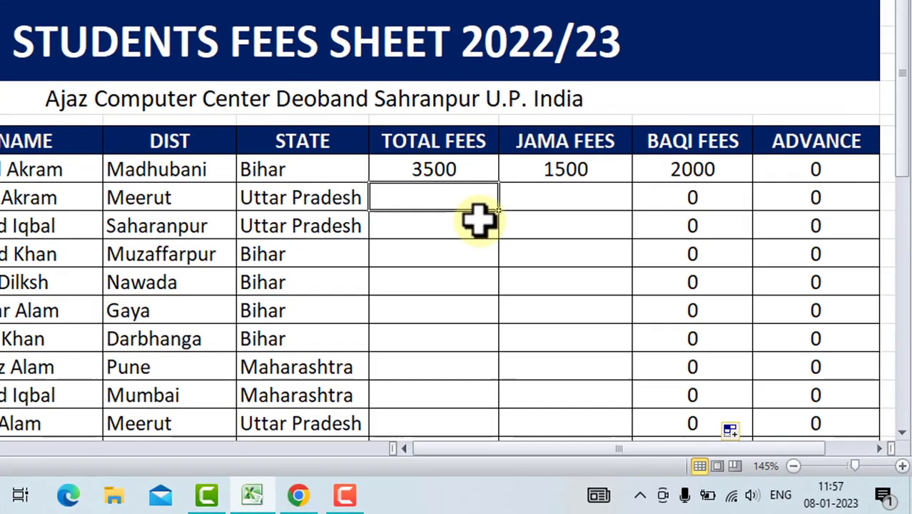
pyautogui.write('3')
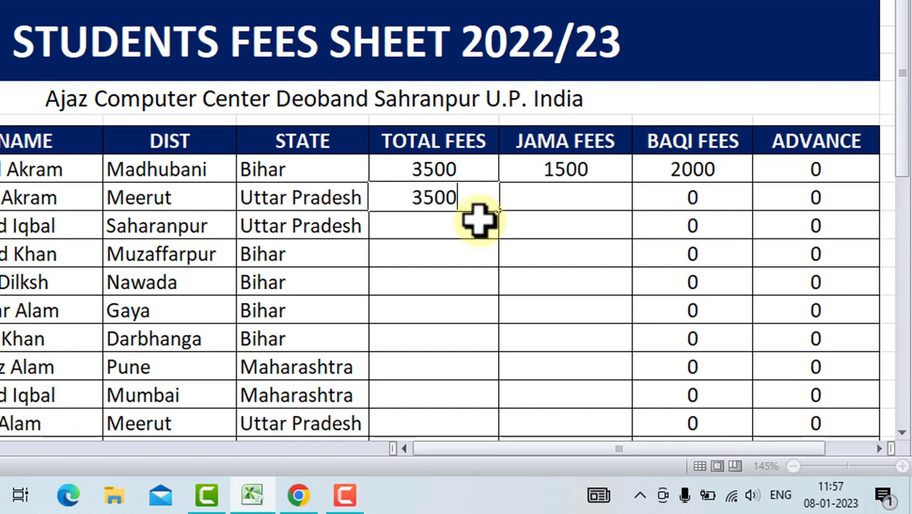
pyautogui.write('500')
pyautogui.press('Tab')
pyautogui.write('1')
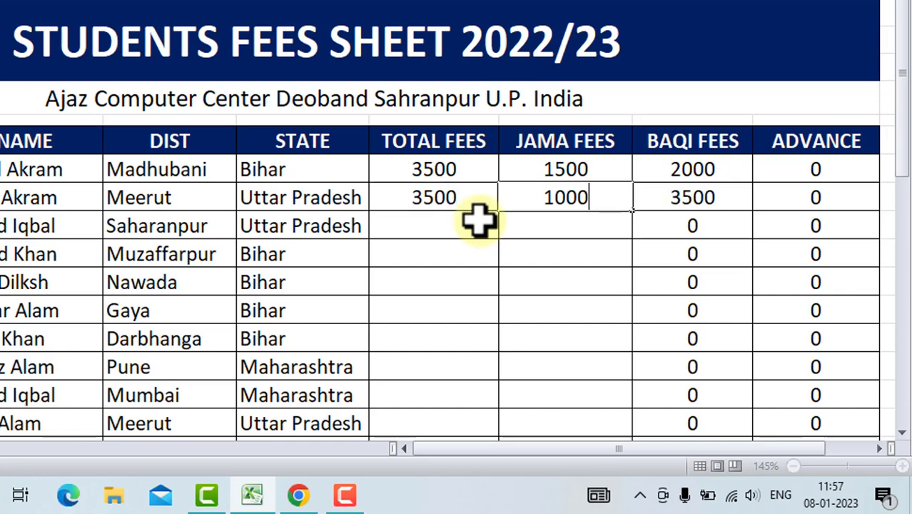
pyautogui.write('000')
pyautogui.press('Tab')
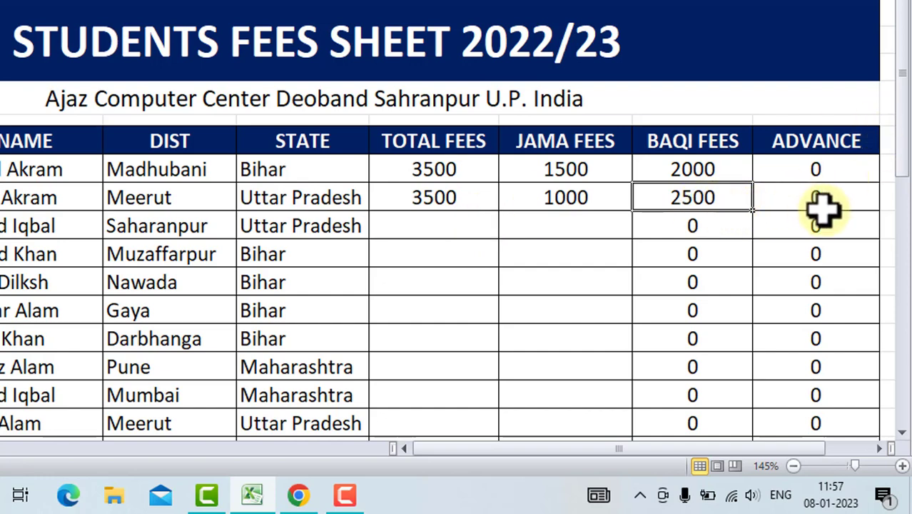
# Enter total fees 3500 in G10 and jama fees 3500 in H10 for the third student
pyautogui.click(433, 228)
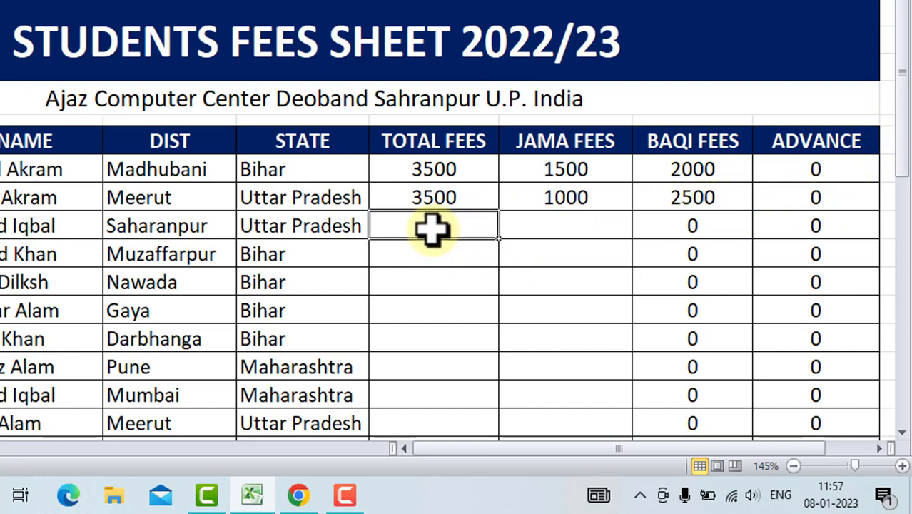
pyautogui.write('3500')
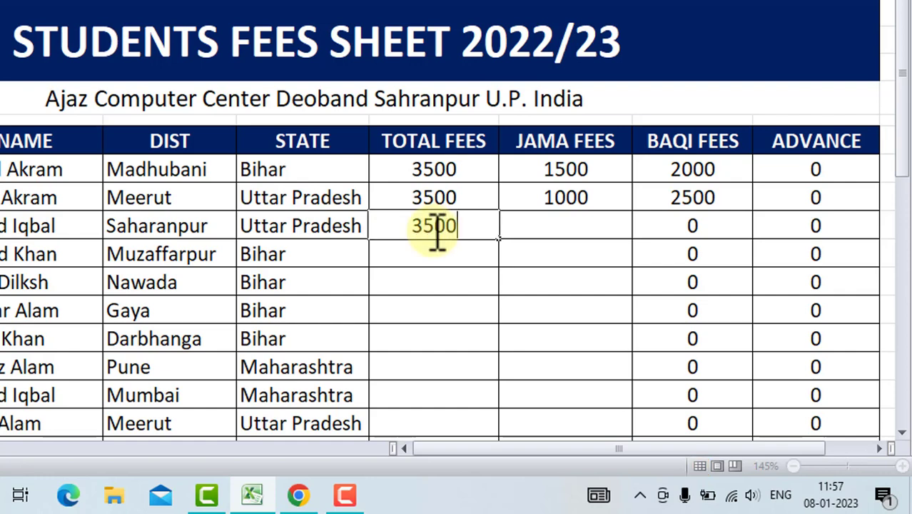
pyautogui.press('Tab')
pyautogui.write('3500')
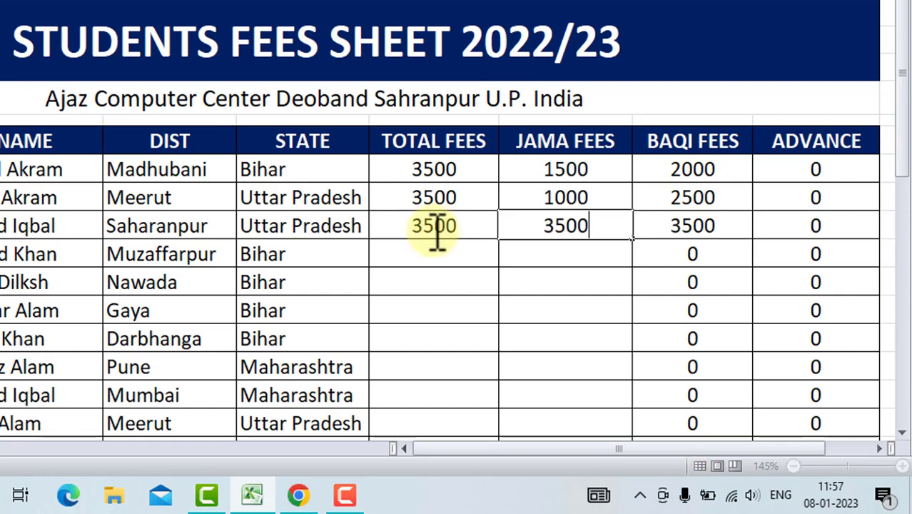
pyautogui.press('Tab')
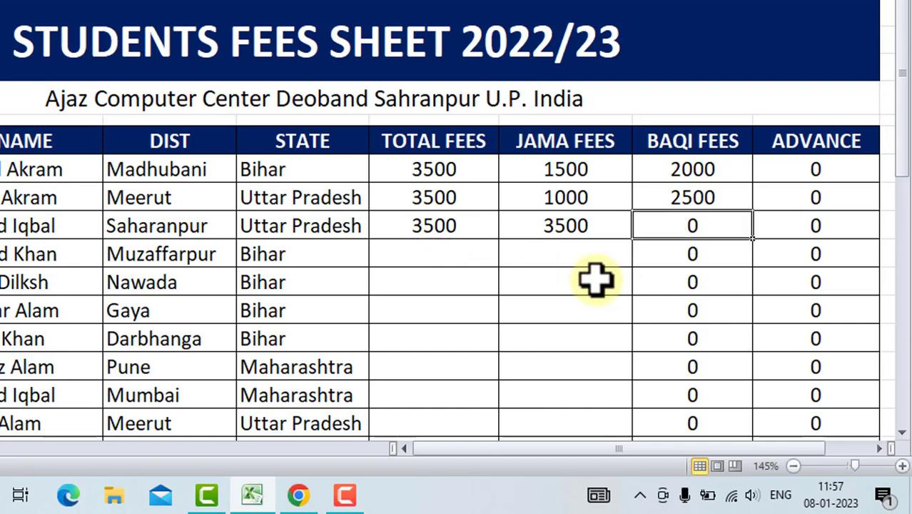
# Enter total fees 3500 in G11 for the fourth student and go on to the jama fees cell
pyautogui.click(438, 254)
pyautogui.write('3')
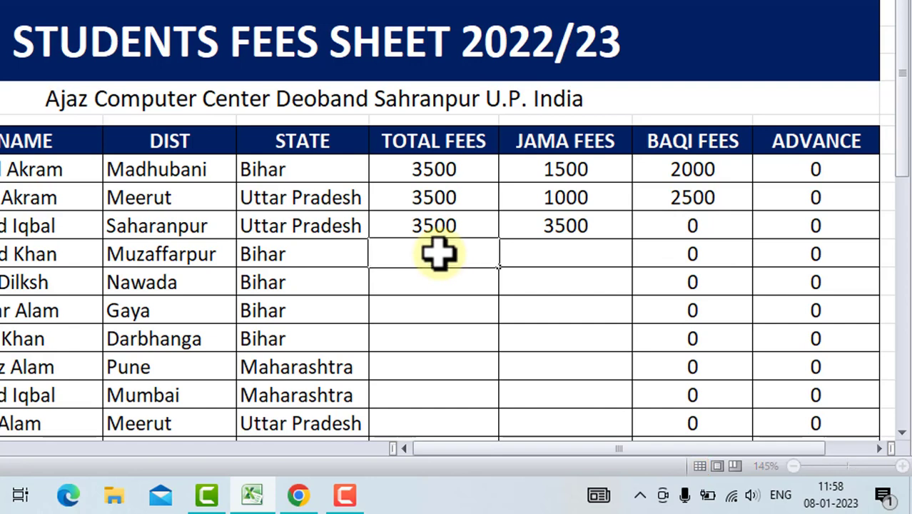
pyautogui.write('500')
pyautogui.press('Tab')
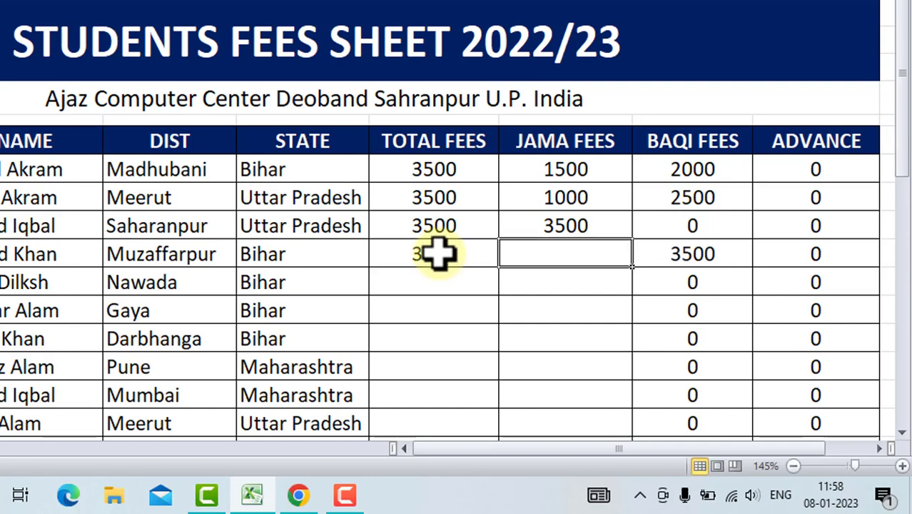